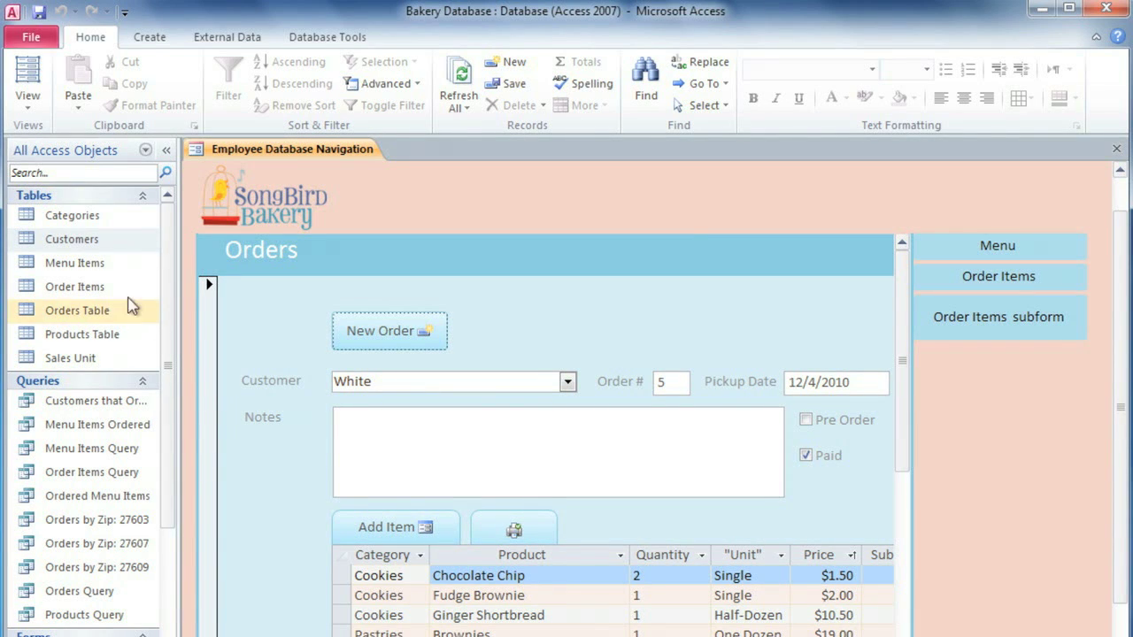
Step: Open the Customers table and select records 3, 4 and 5 in turn
double_click(68, 244)
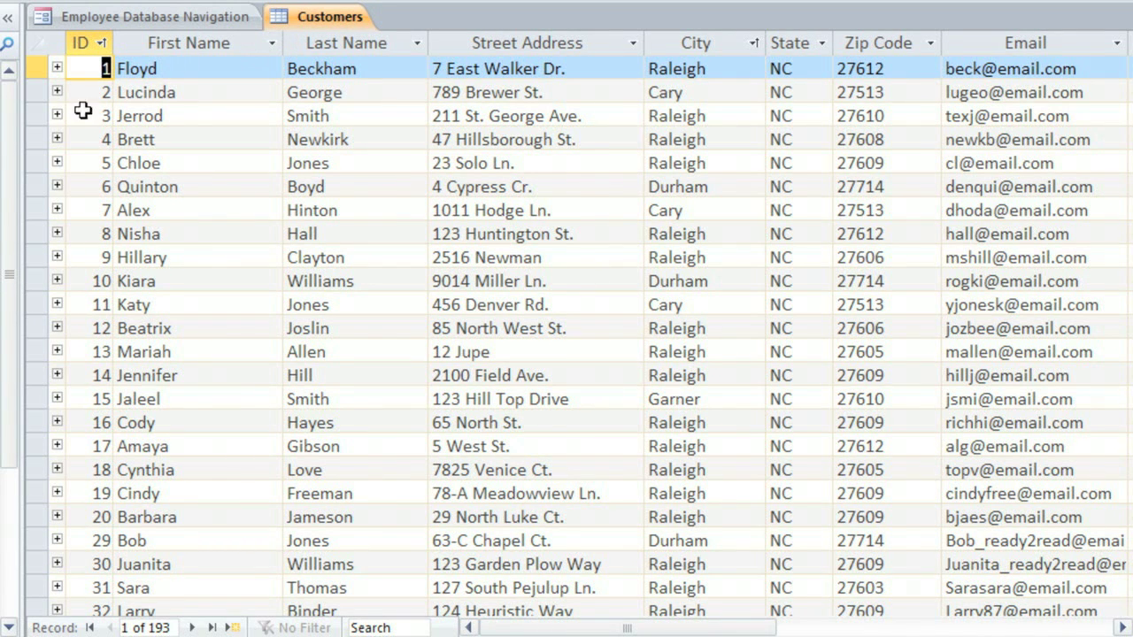
click(40, 113)
click(37, 139)
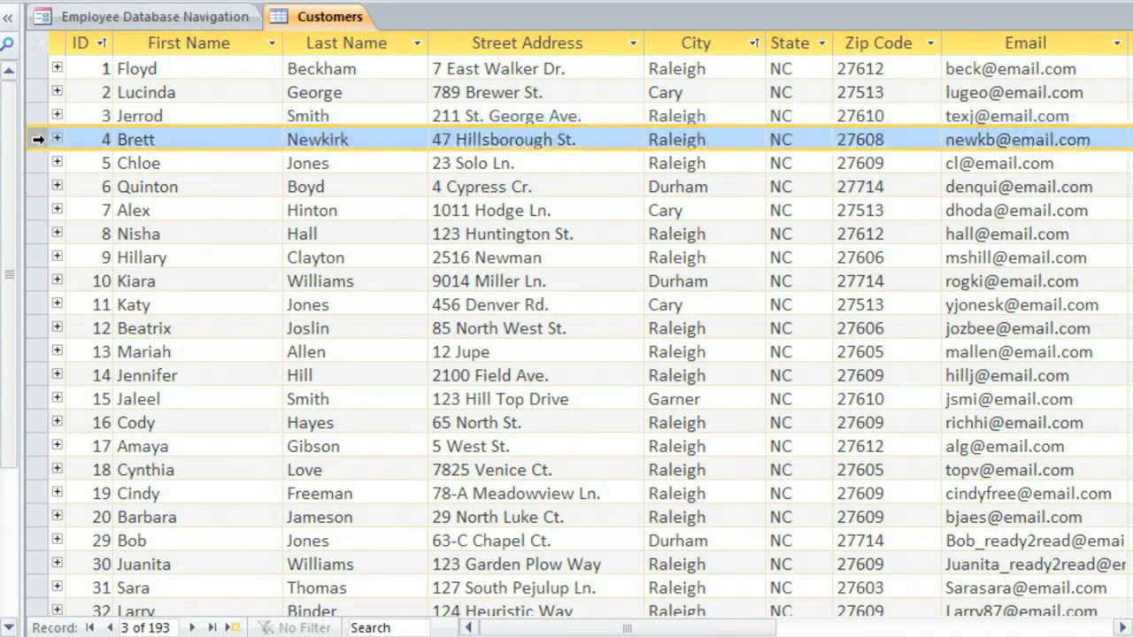
click(37, 161)
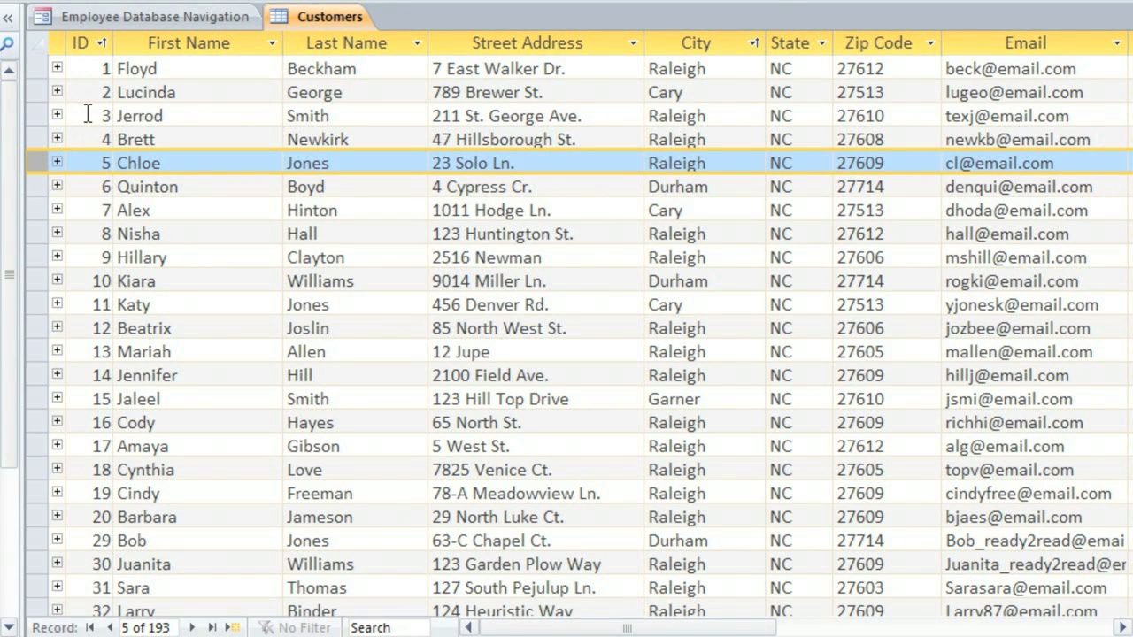
click(88, 115)
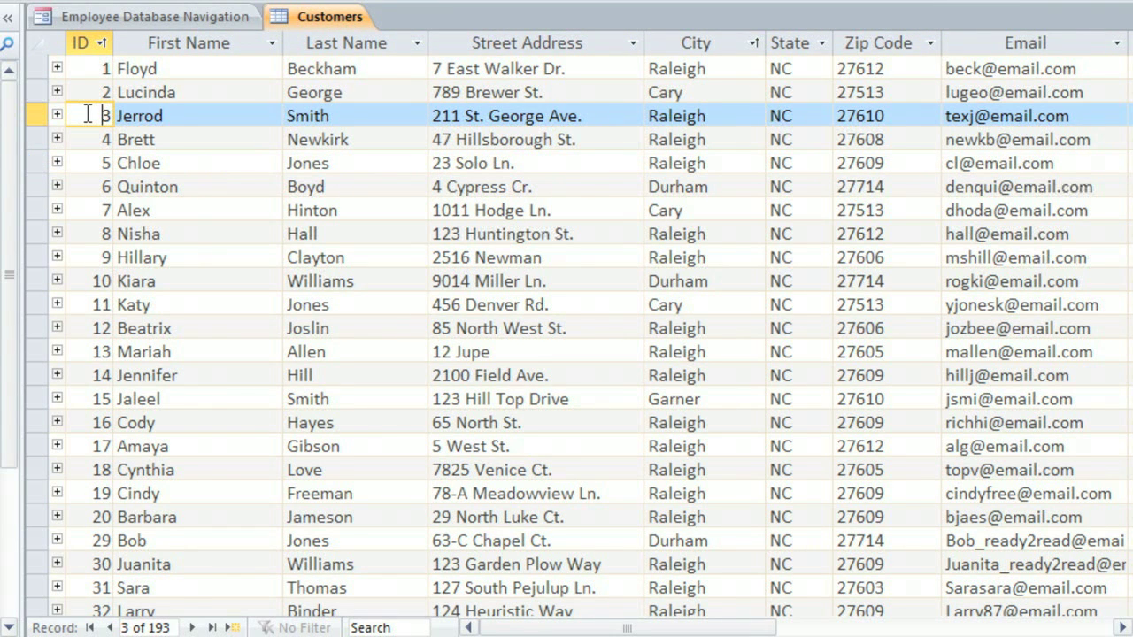
Step: Select the First Name through Zip Code columns, then enter record 5's Email field
click(182, 44)
click(365, 43)
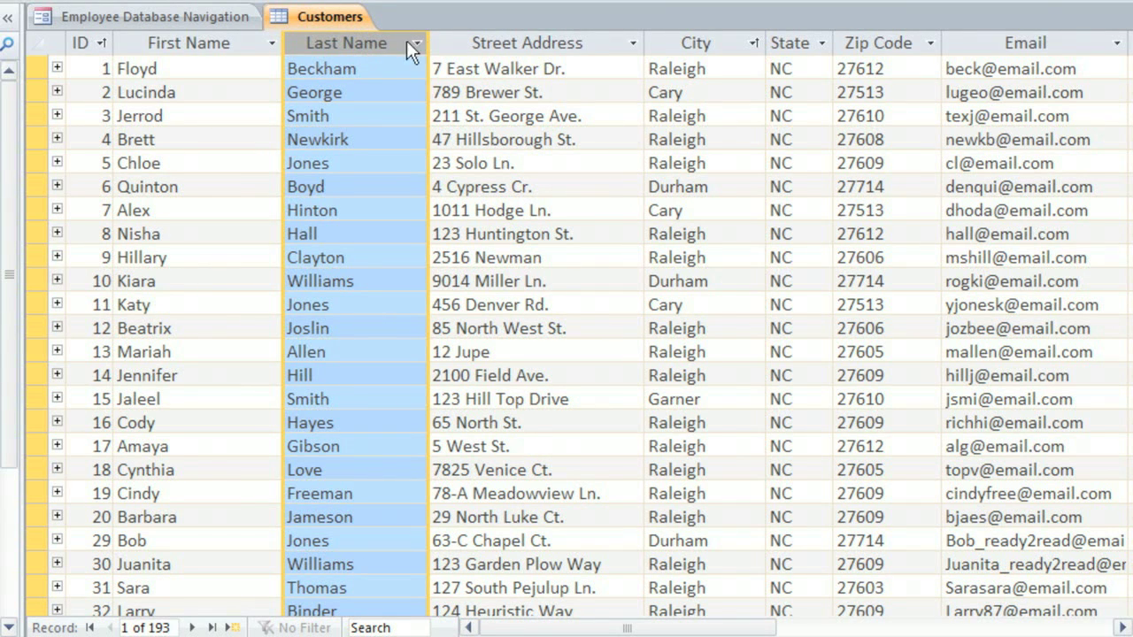
click(594, 42)
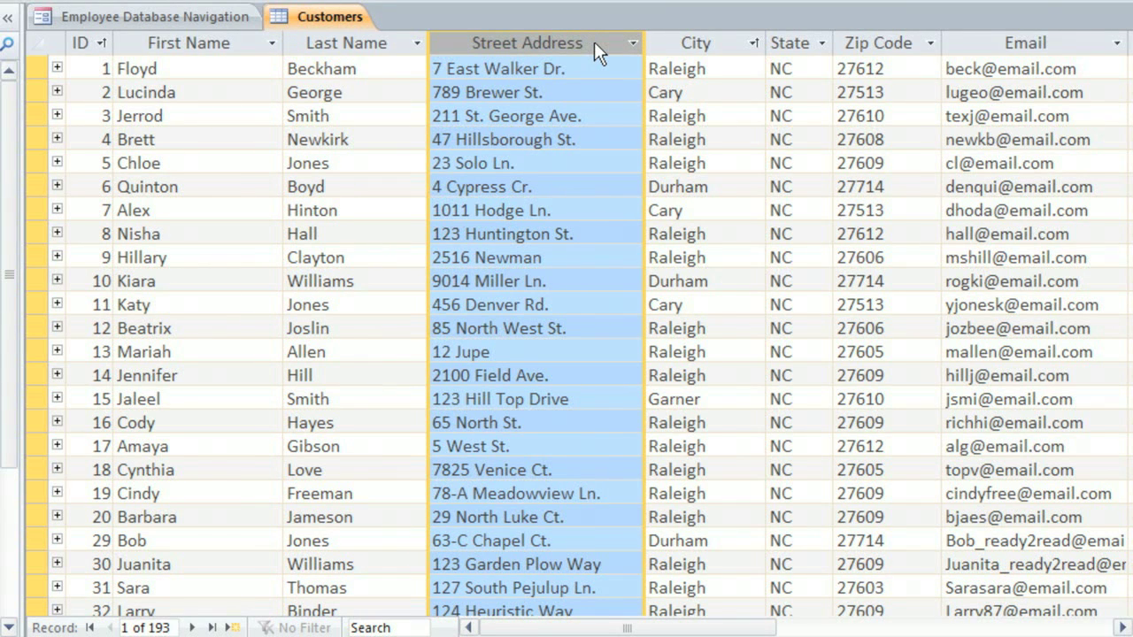
click(688, 42)
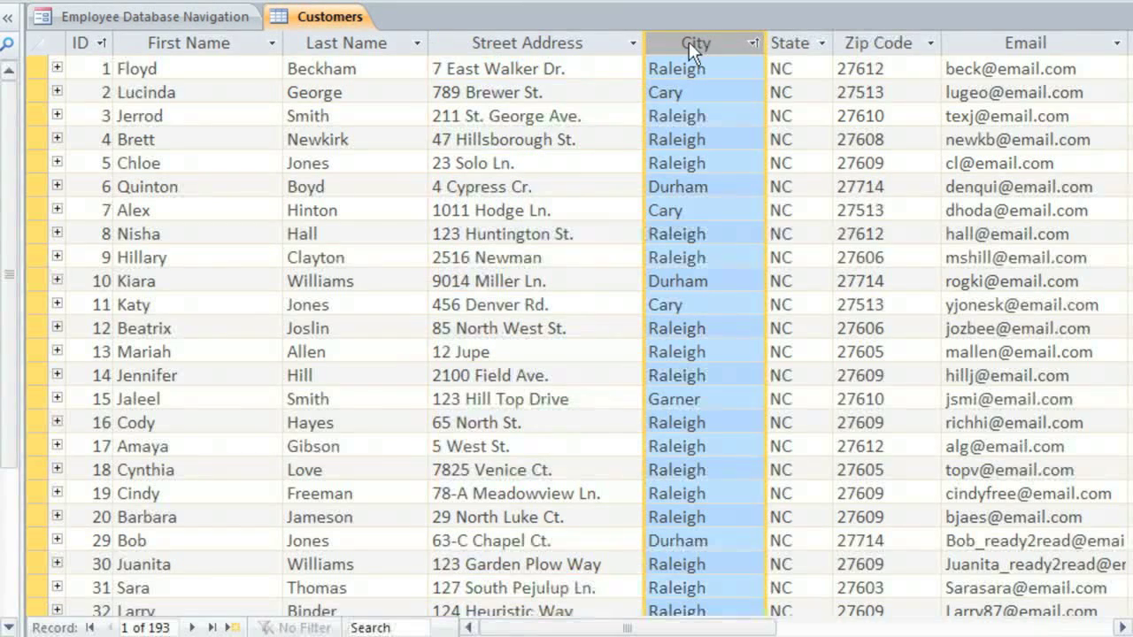
click(785, 42)
click(867, 44)
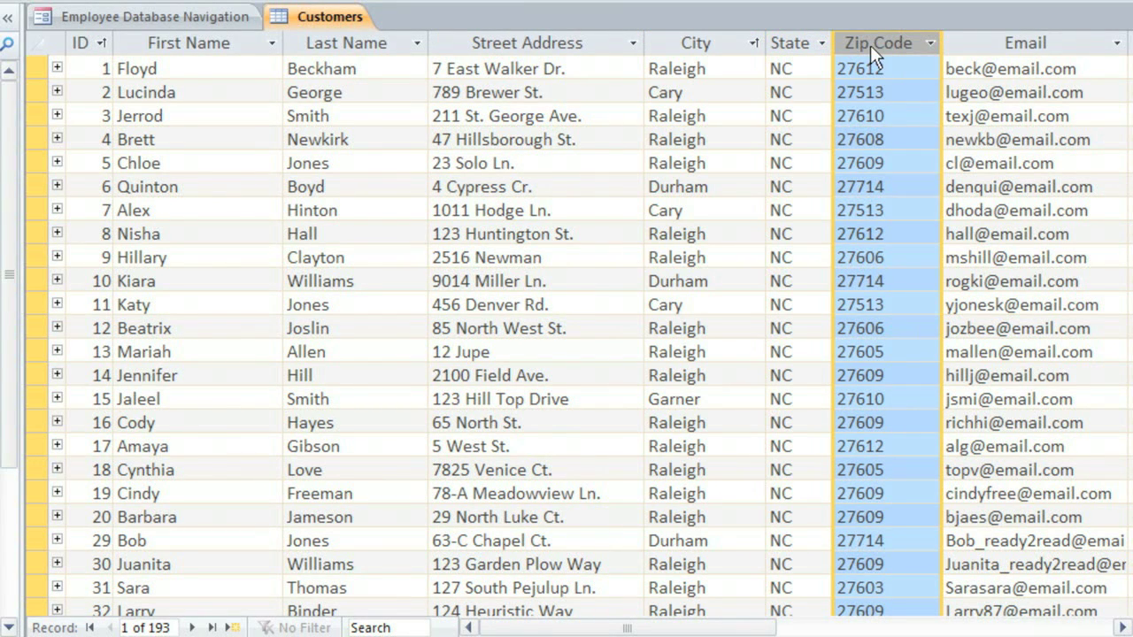
click(1063, 160)
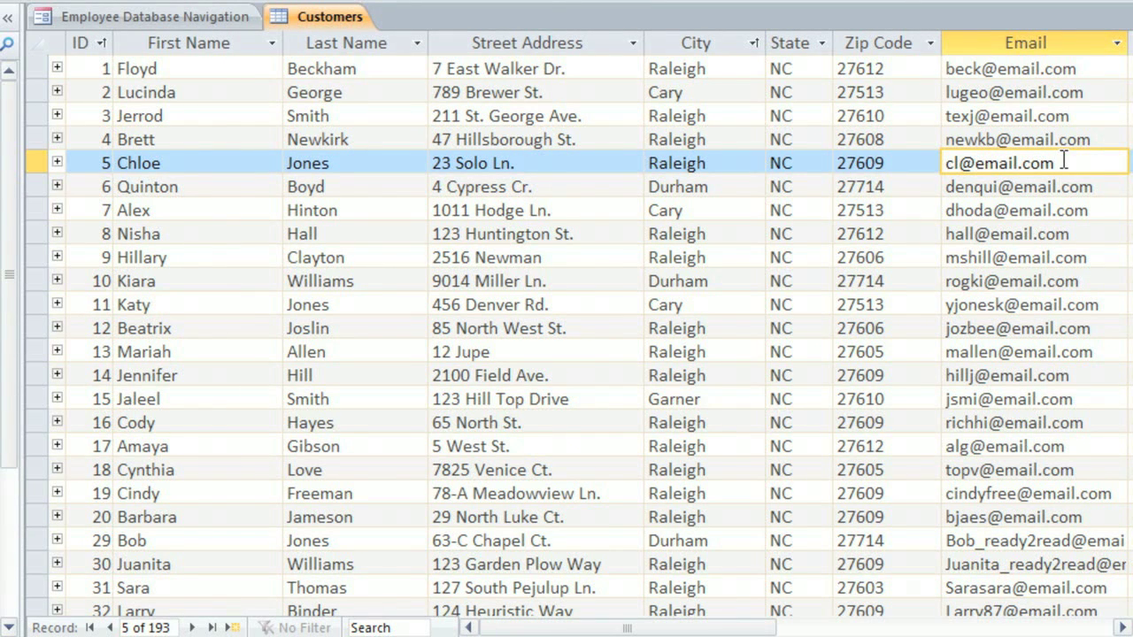
Step: Replace record 5's email with the corrected address, save it, and move to records 6 and 7
drag(1063, 161, 920, 156)
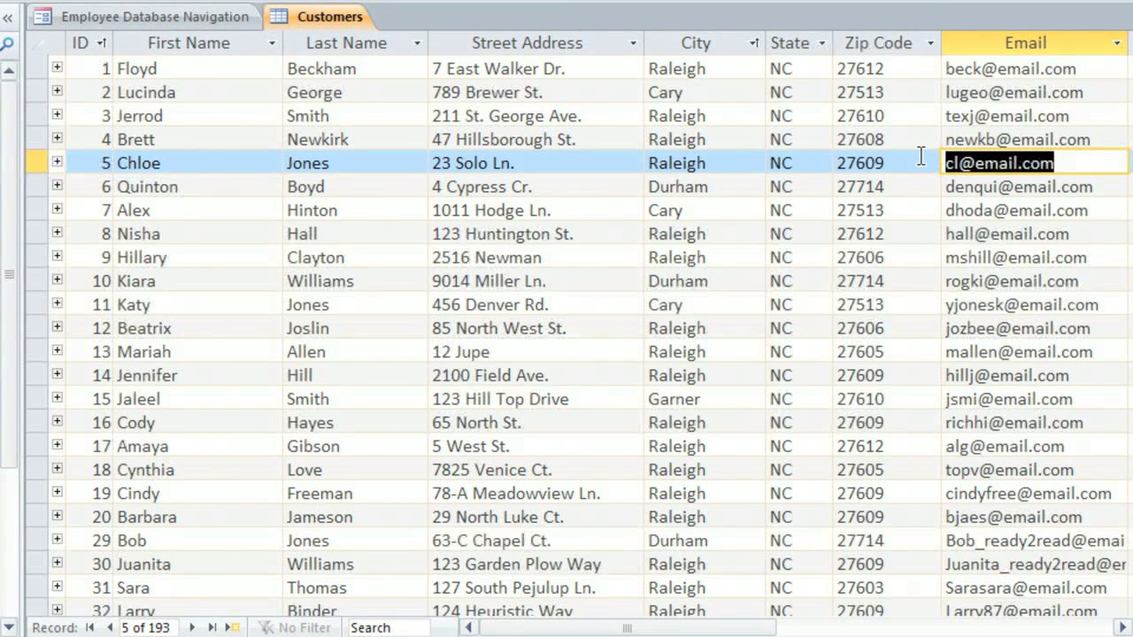
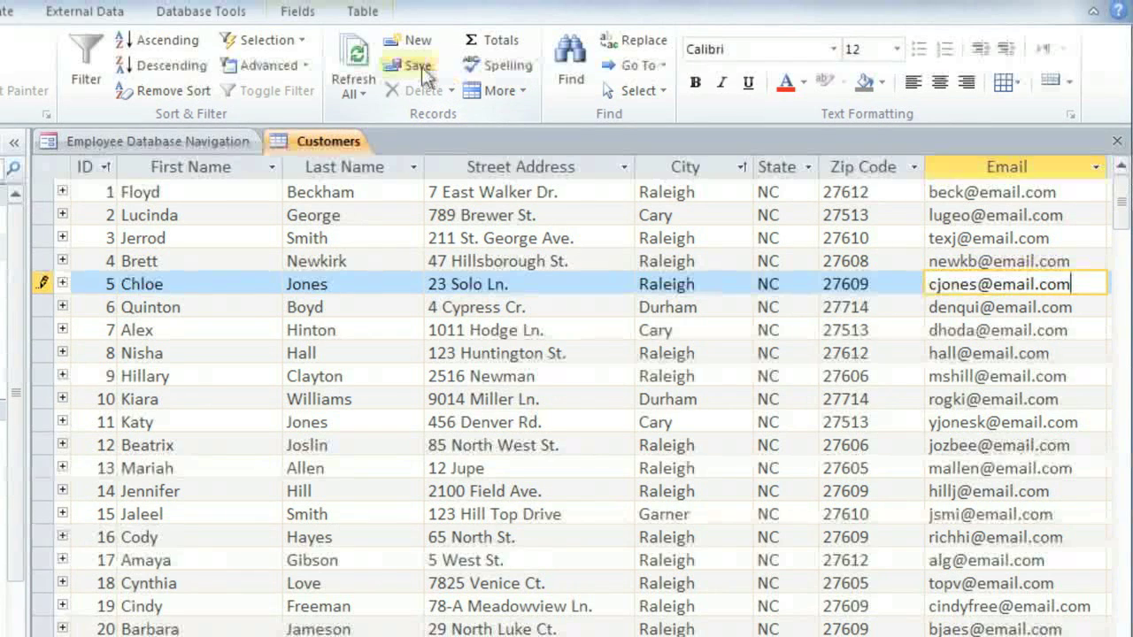
click(421, 61)
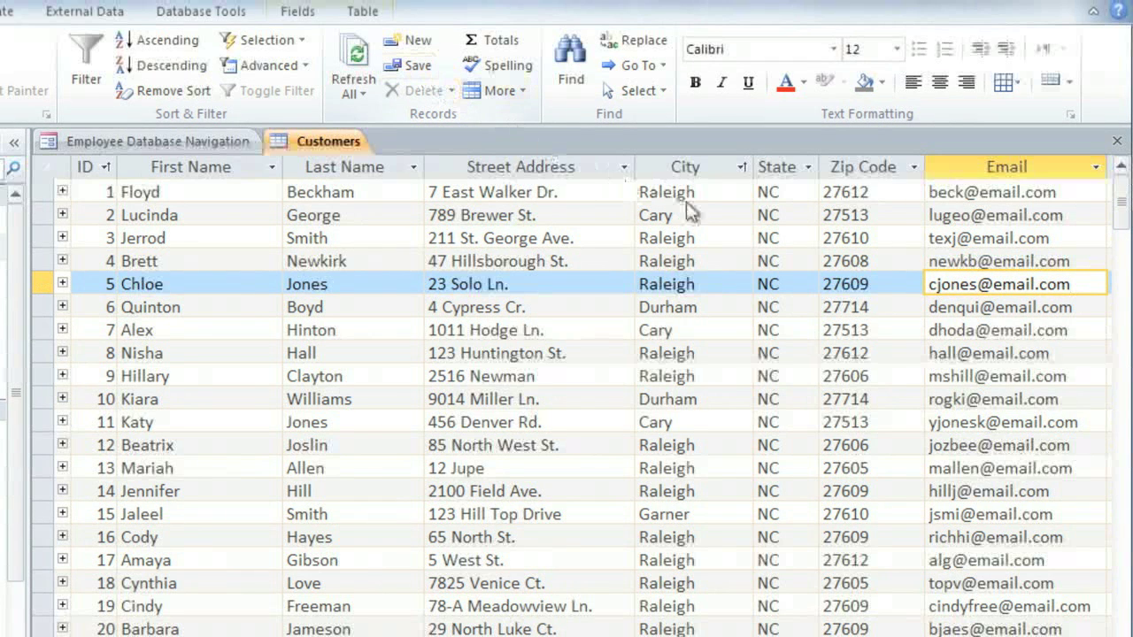
click(976, 305)
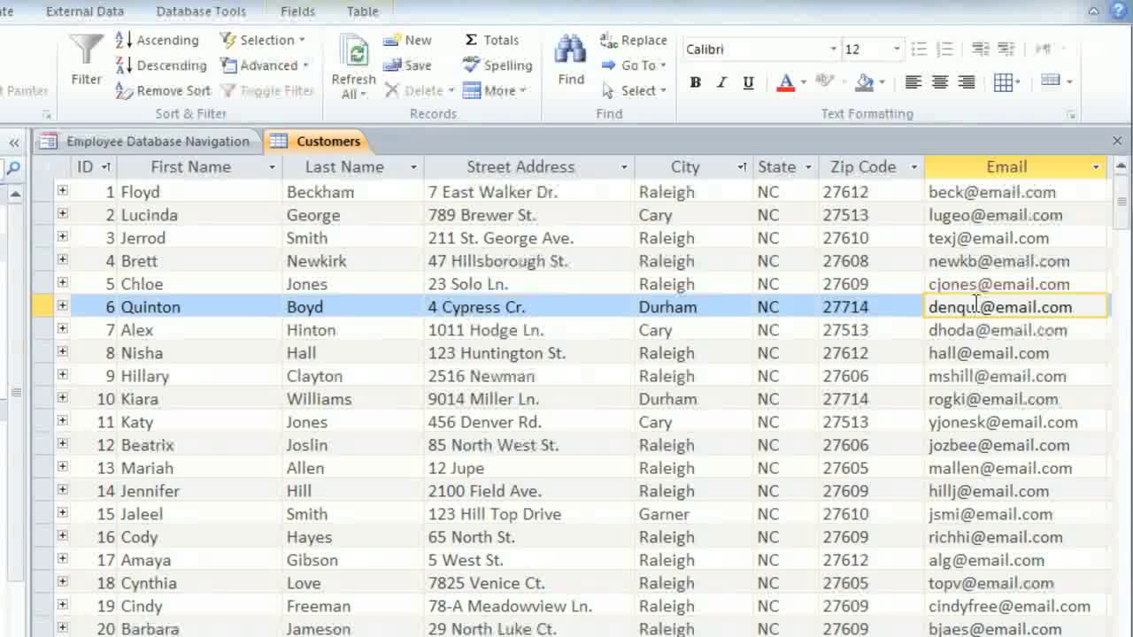
click(974, 330)
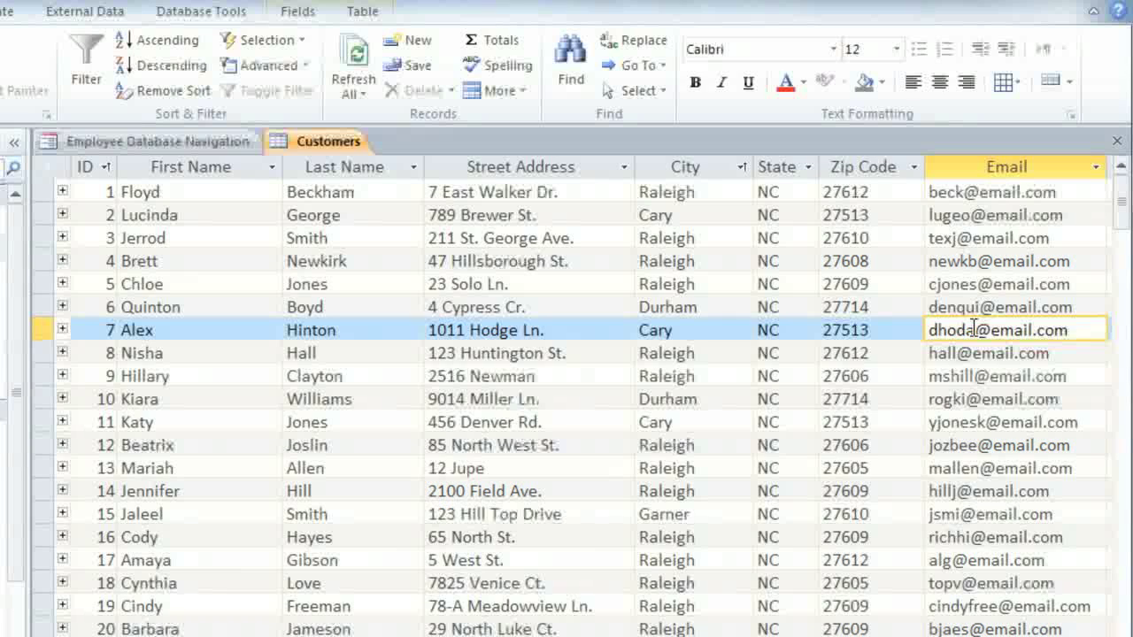
Step: Move down through the customer records to the blank new-record row
key(Down)
key(Down)
key(Down)
key(Down)
key(Down)
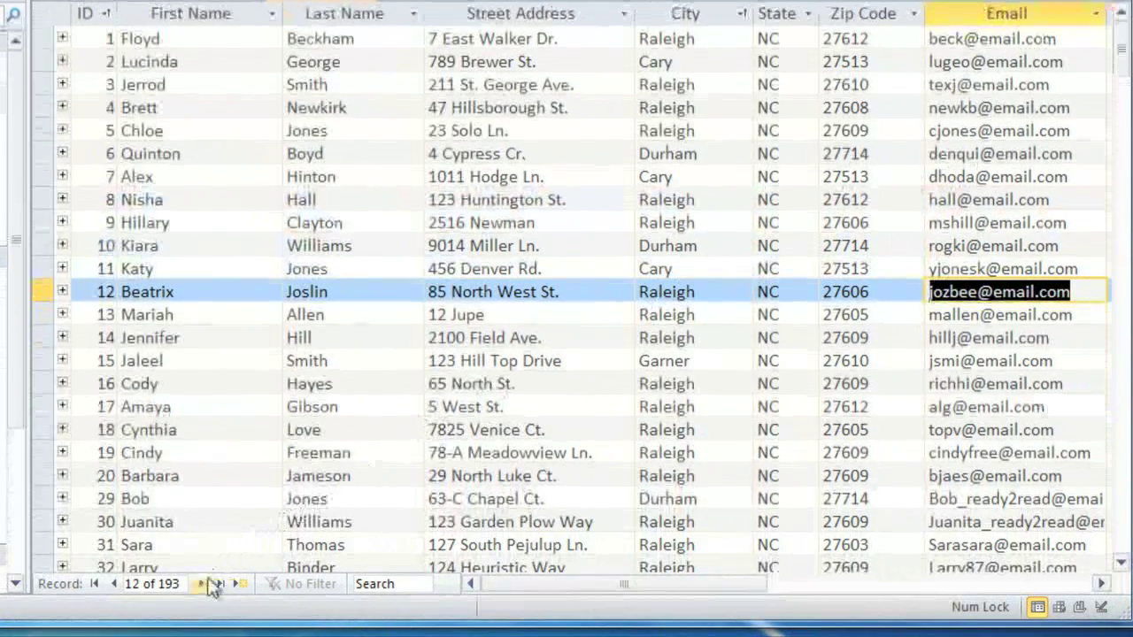
click(202, 583)
click(202, 583)
click(203, 583)
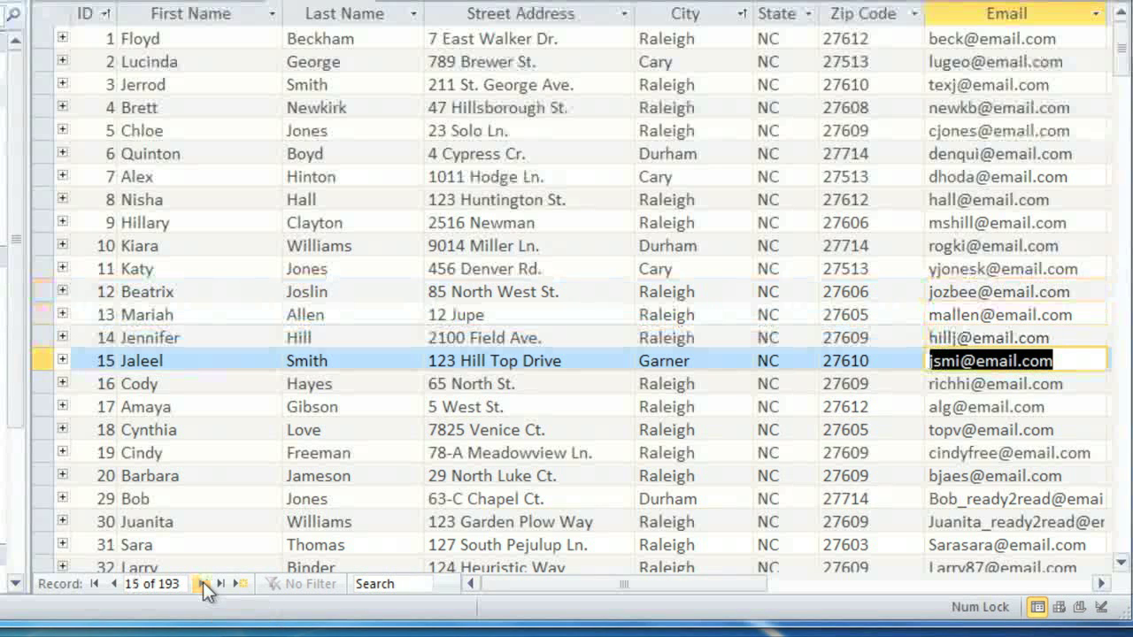
click(239, 584)
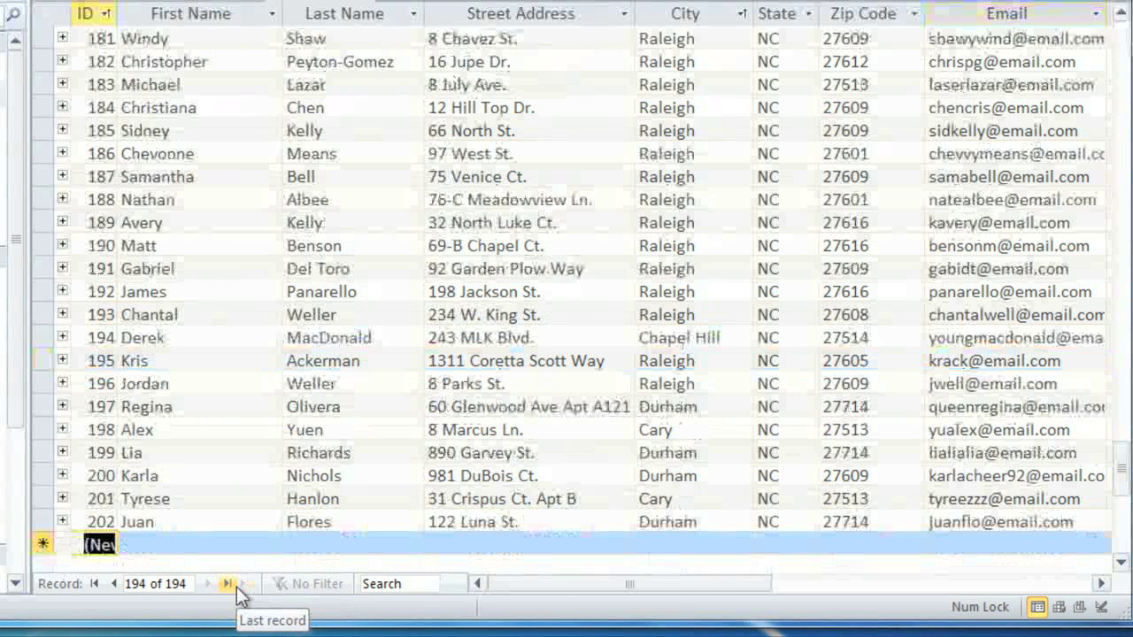
Step: Enter the new customer's first and last name in record 206
key(Tab)
key(Tab)
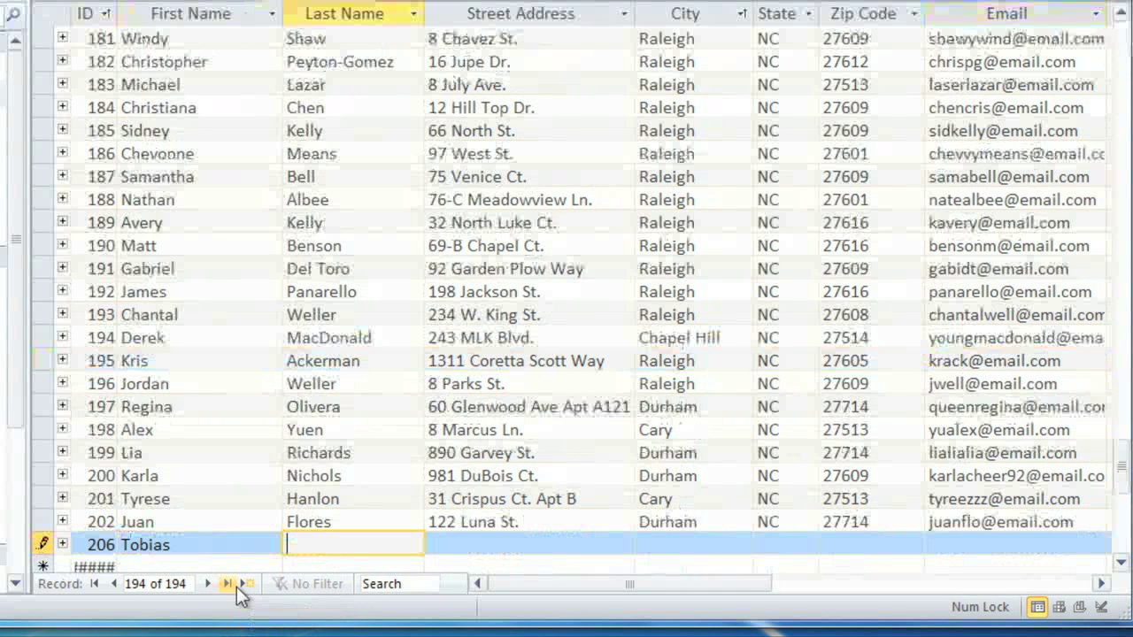
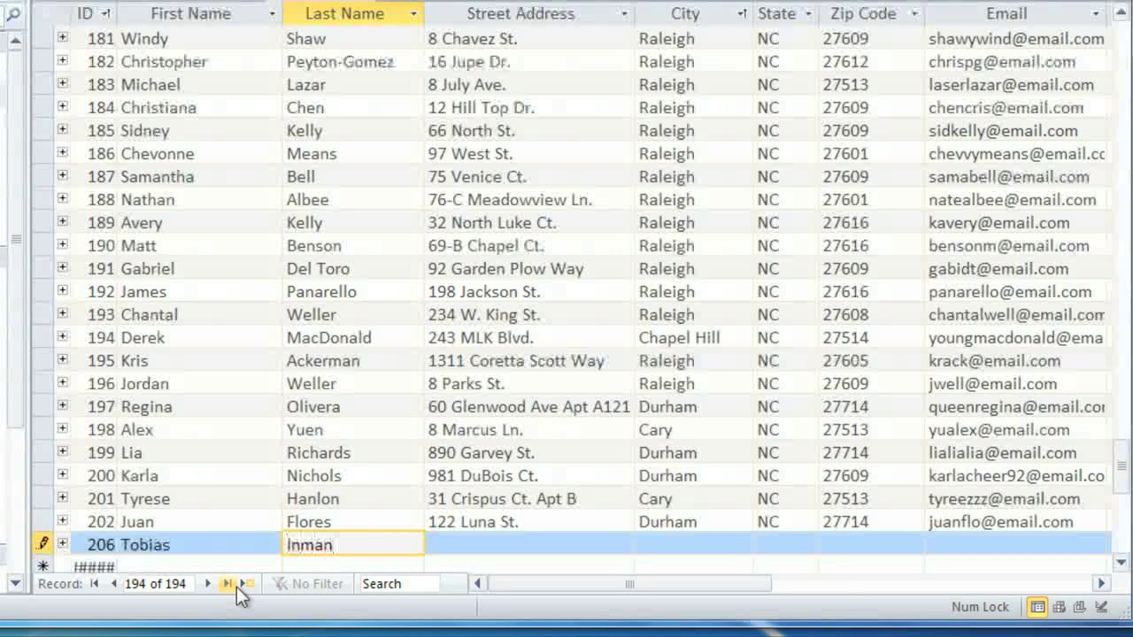
Step: Select record 206, delete it, and confirm the deletion with Yes
click(42, 542)
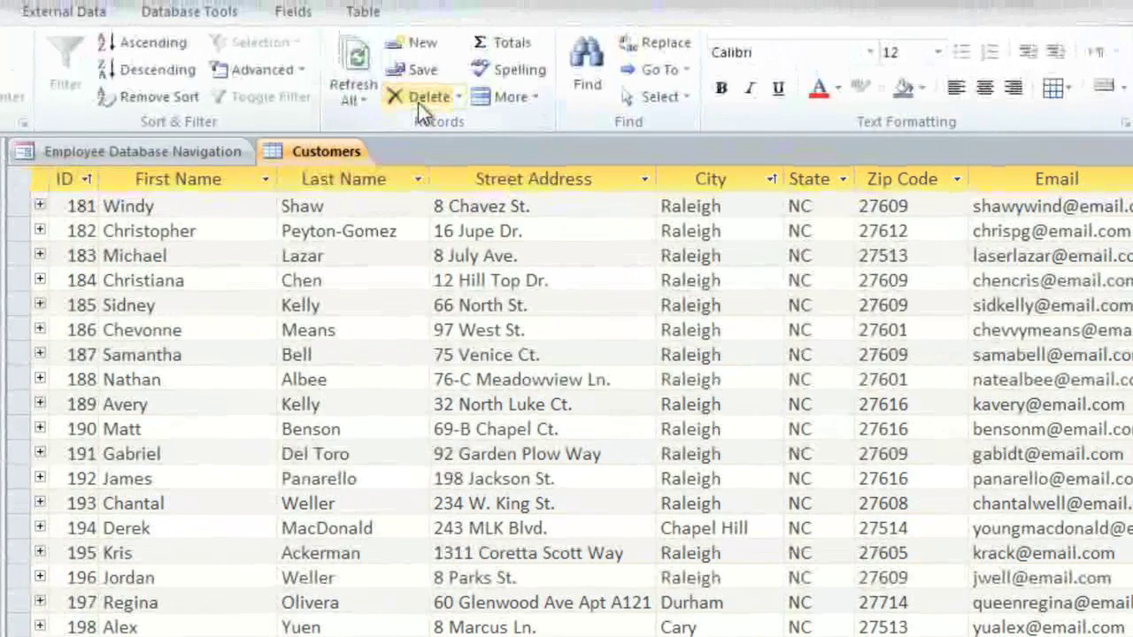
click(423, 64)
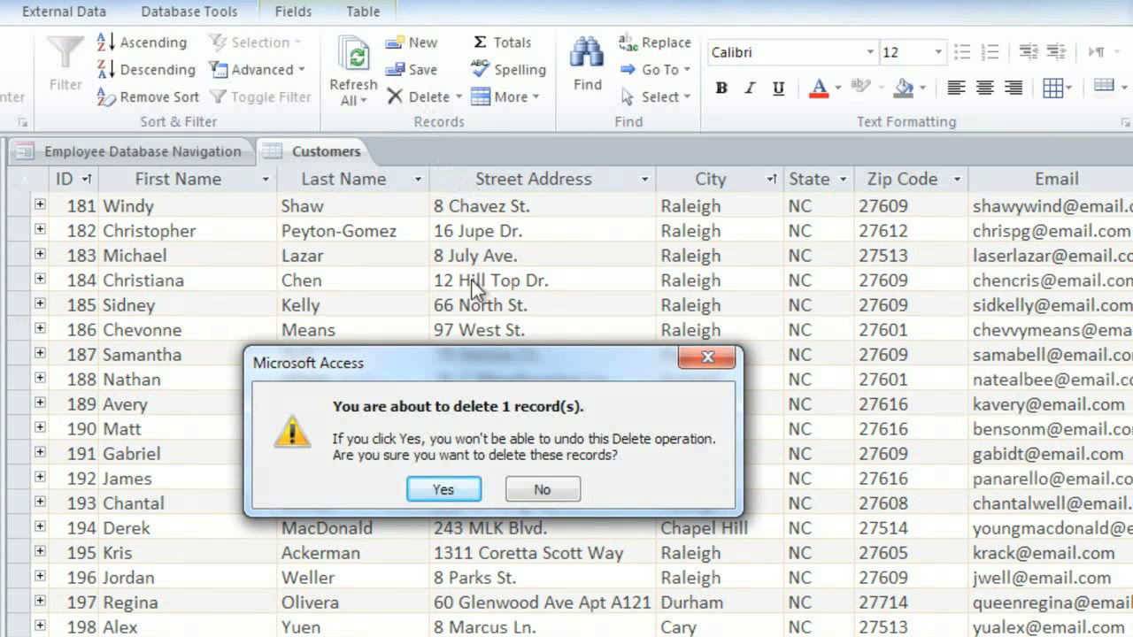
click(445, 492)
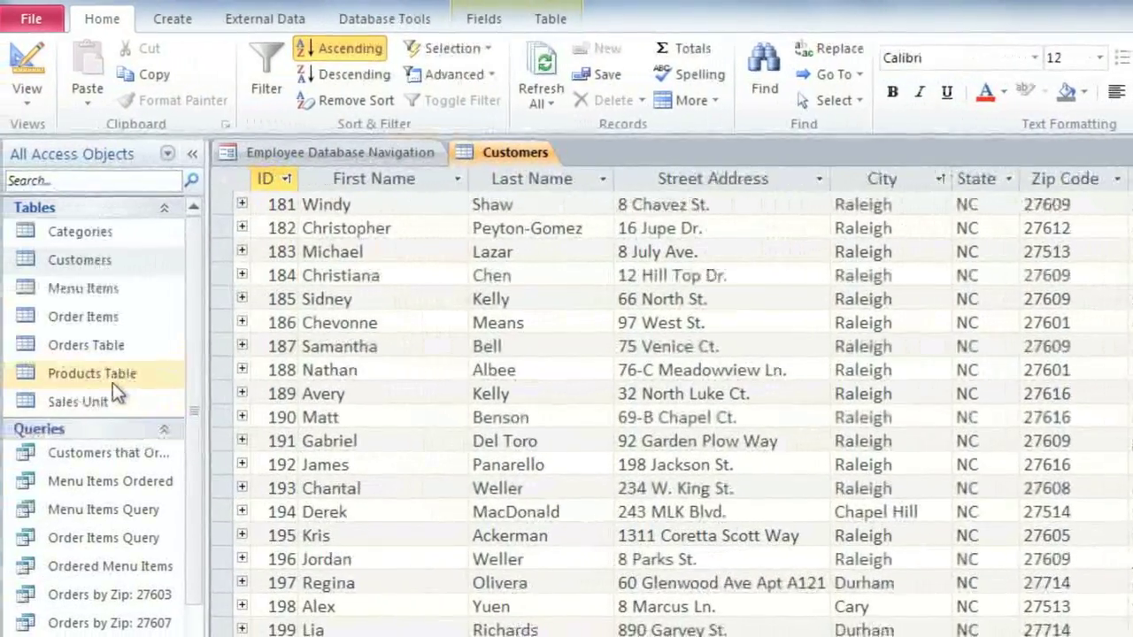
Step: Open the Products Table and enter Fall as find text and Autumn as replacement
double_click(106, 379)
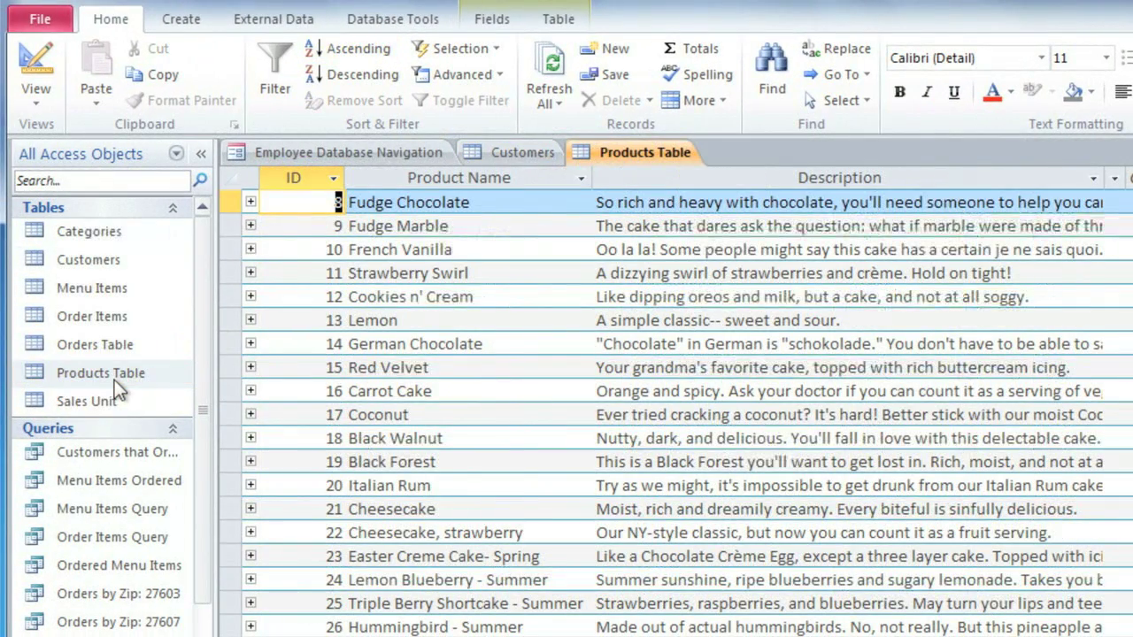
click(830, 50)
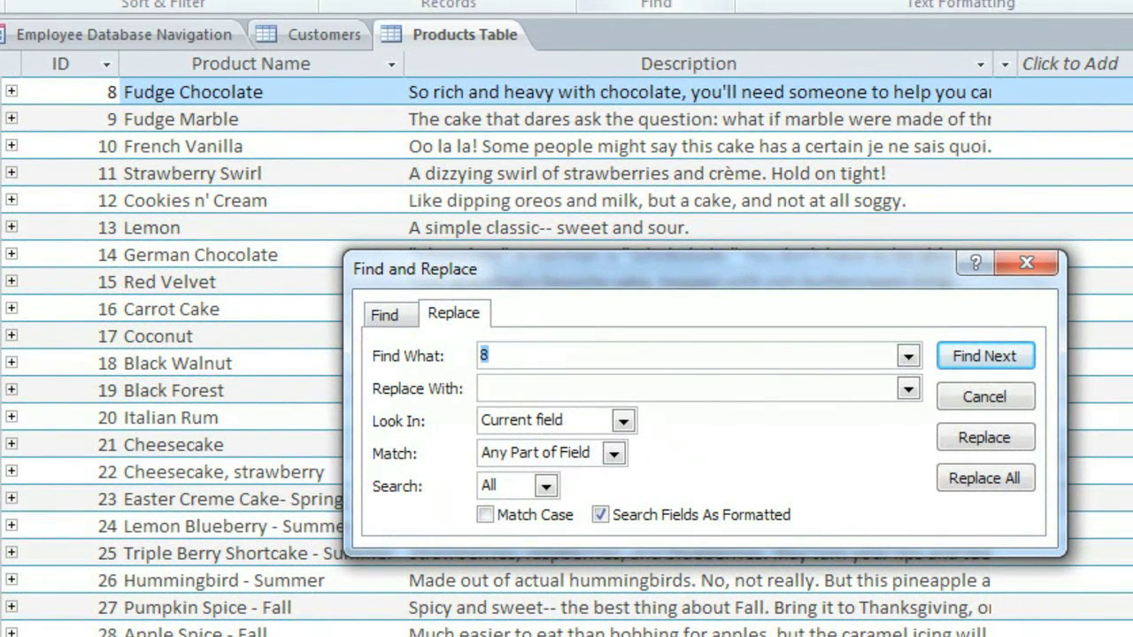
text(Fall)
click(573, 386)
text(Autum)
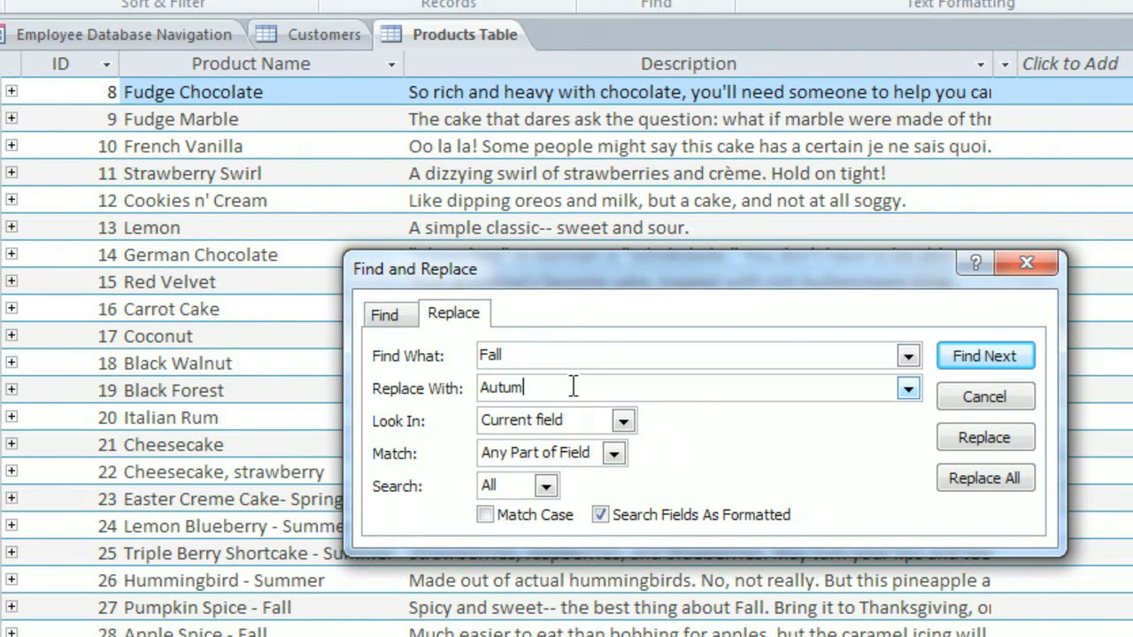
text(n)
Step: Set Look In to Current document and Match to Any Part of Field, then find the first Fall
click(623, 421)
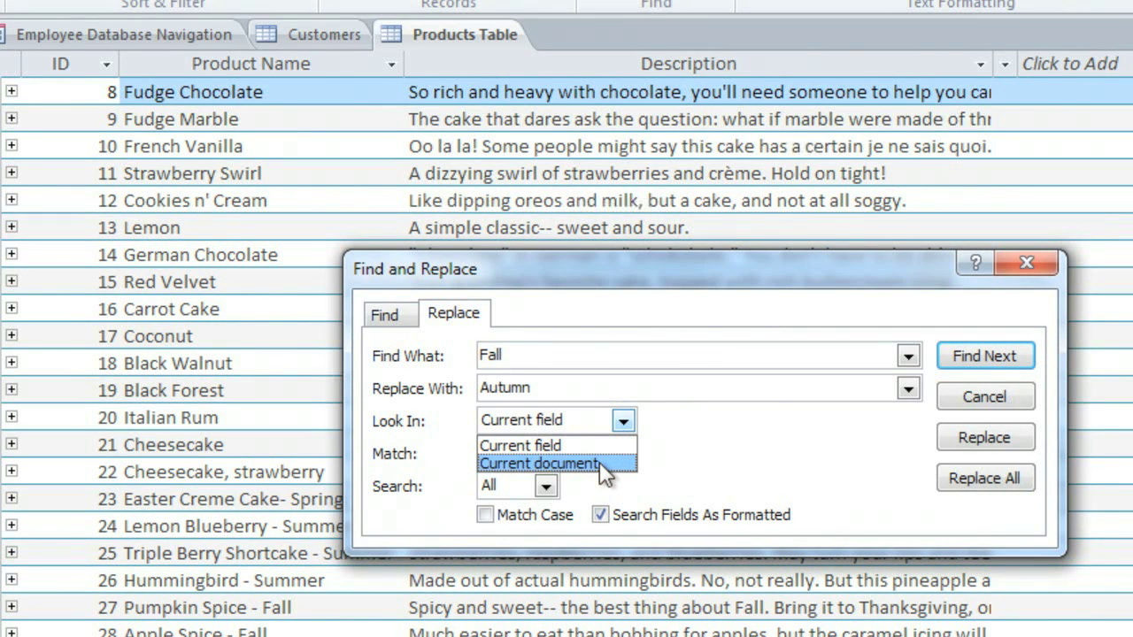
click(599, 462)
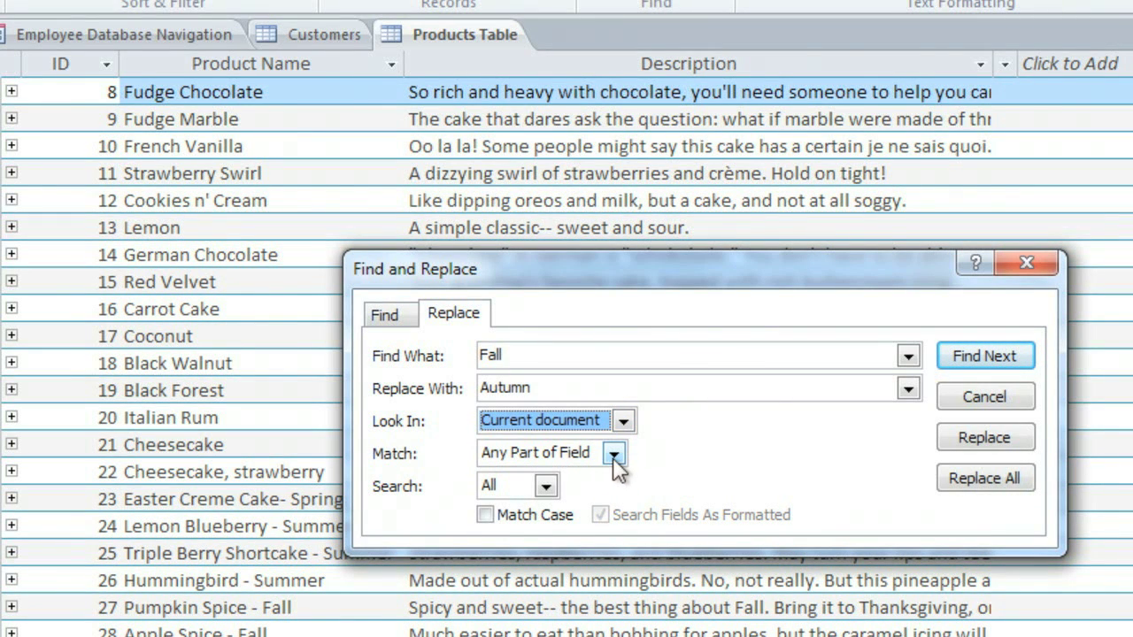
click(612, 455)
click(576, 475)
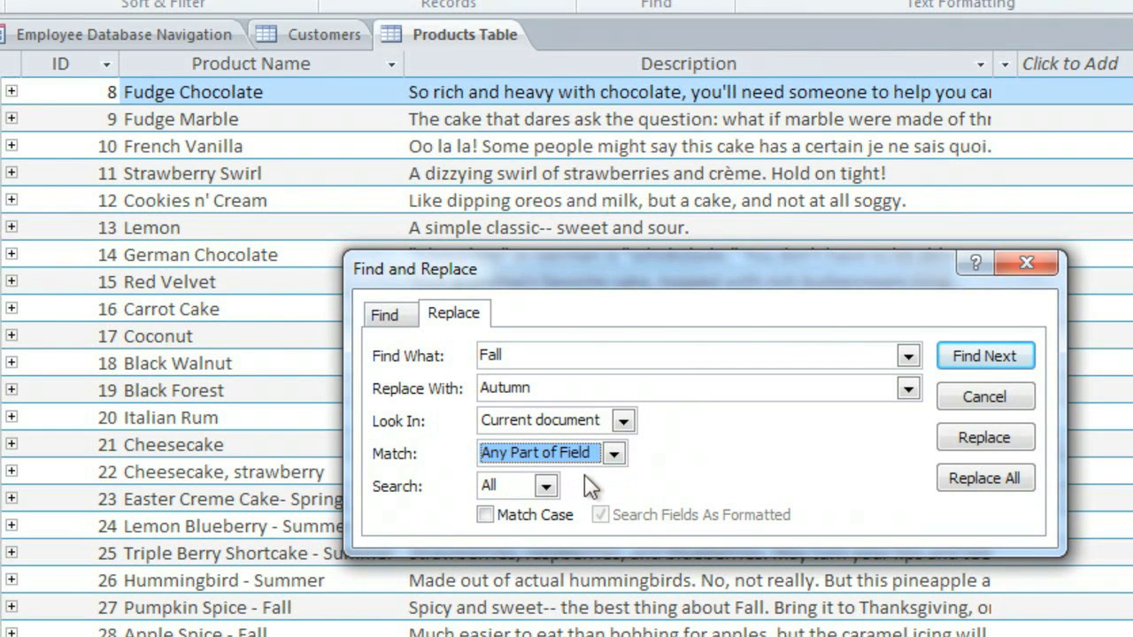
click(982, 360)
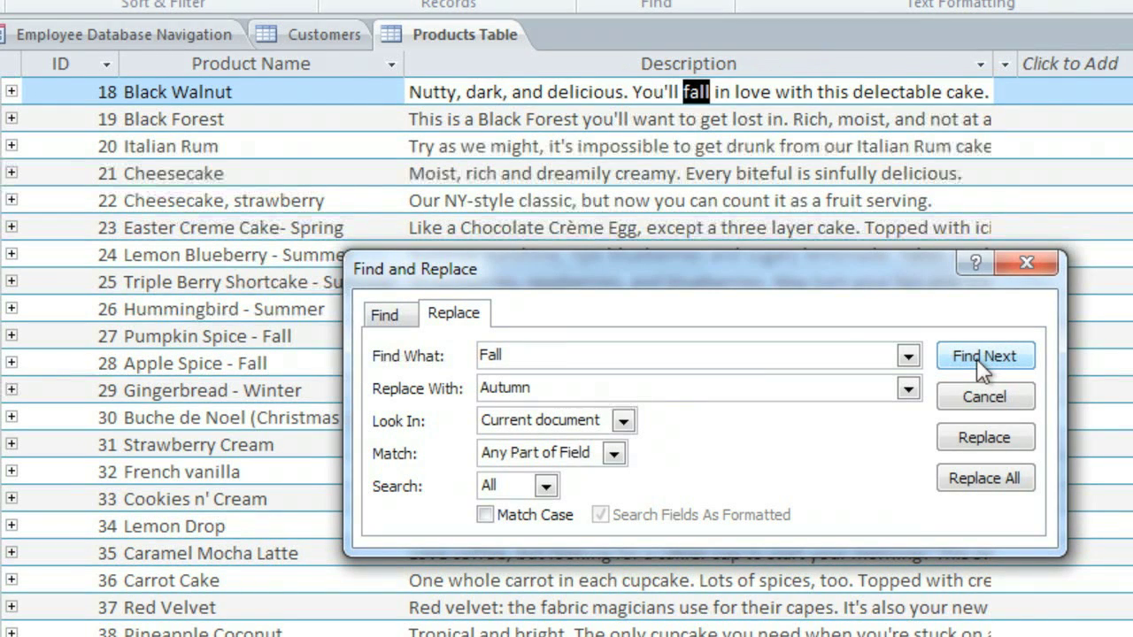
Step: Skip the 'fall in love' match, replace each seasonal Fall with Autumn, then close the dialog
click(976, 359)
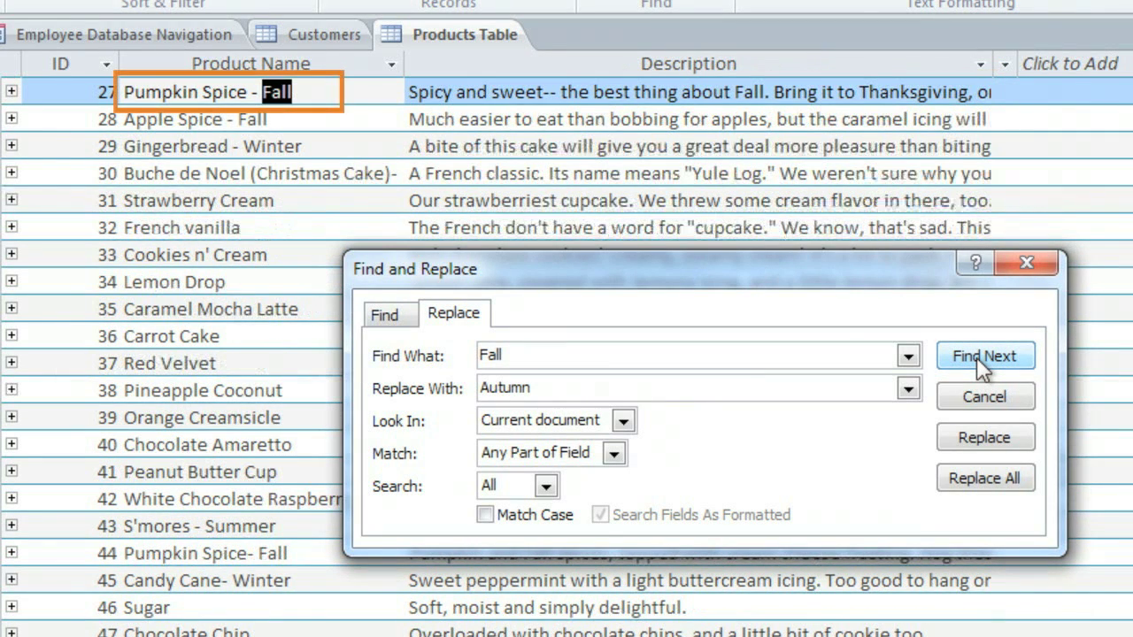
click(985, 439)
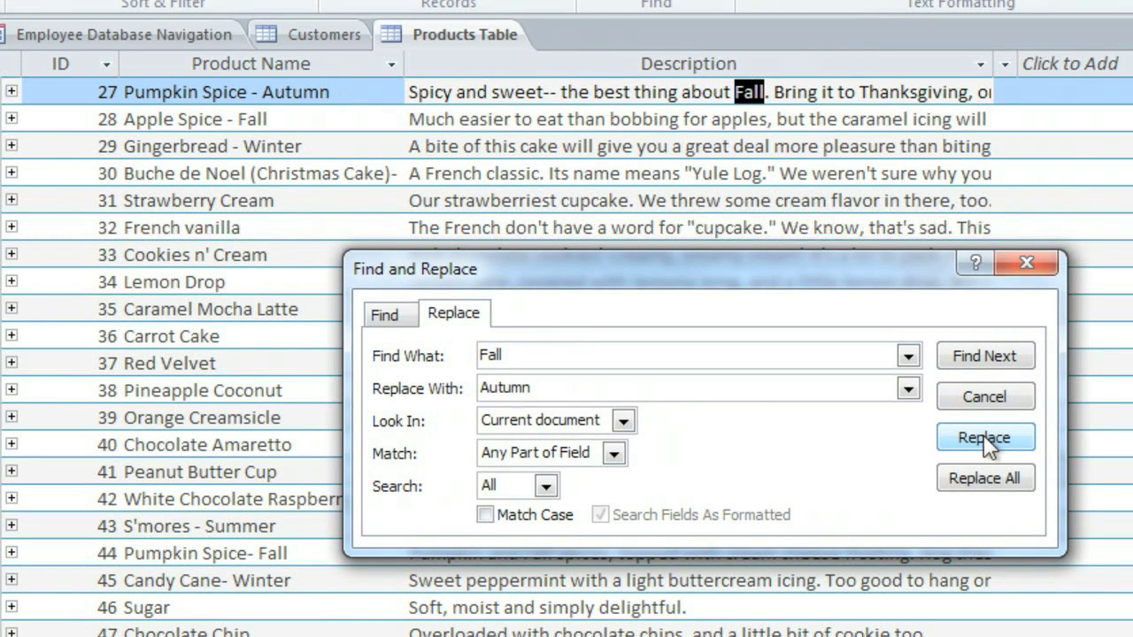
click(987, 440)
click(987, 440)
click(987, 440)
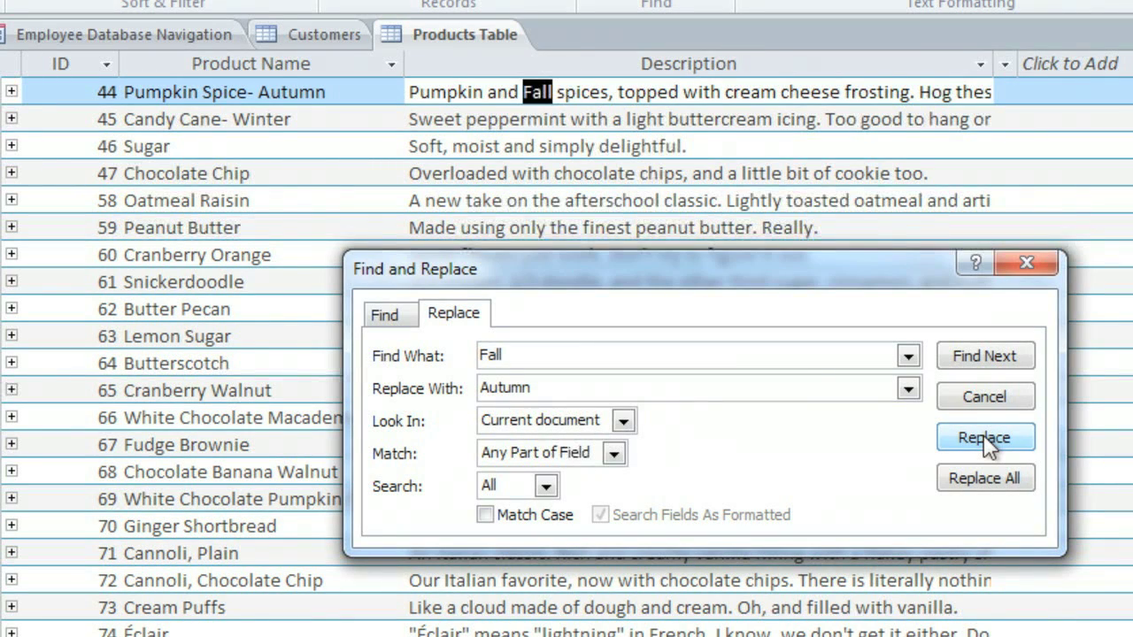
click(985, 439)
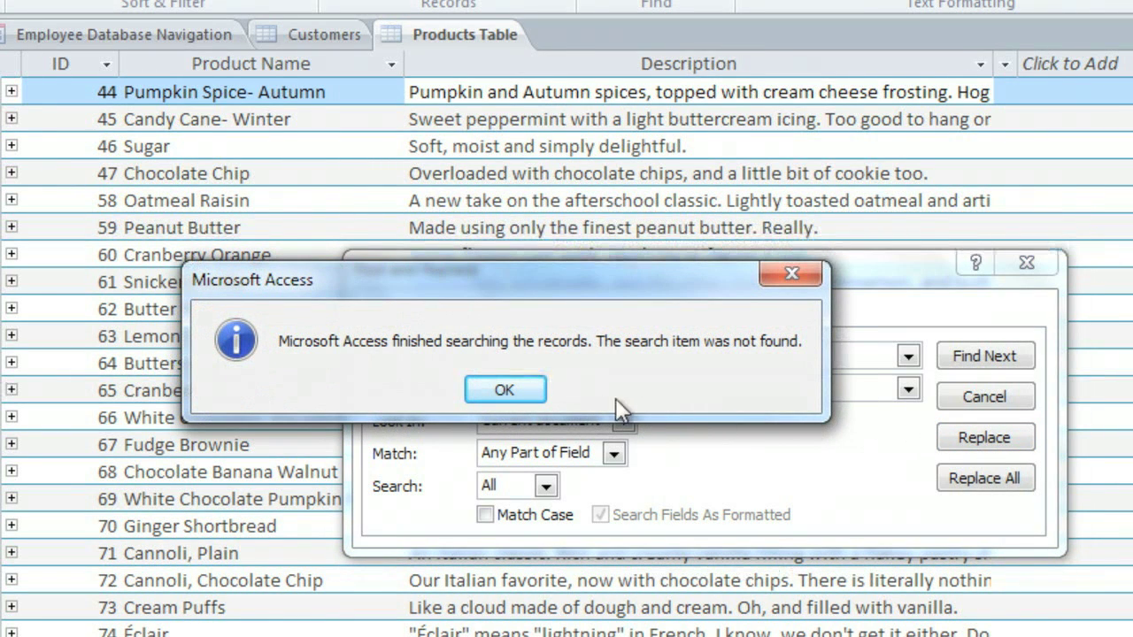
click(504, 390)
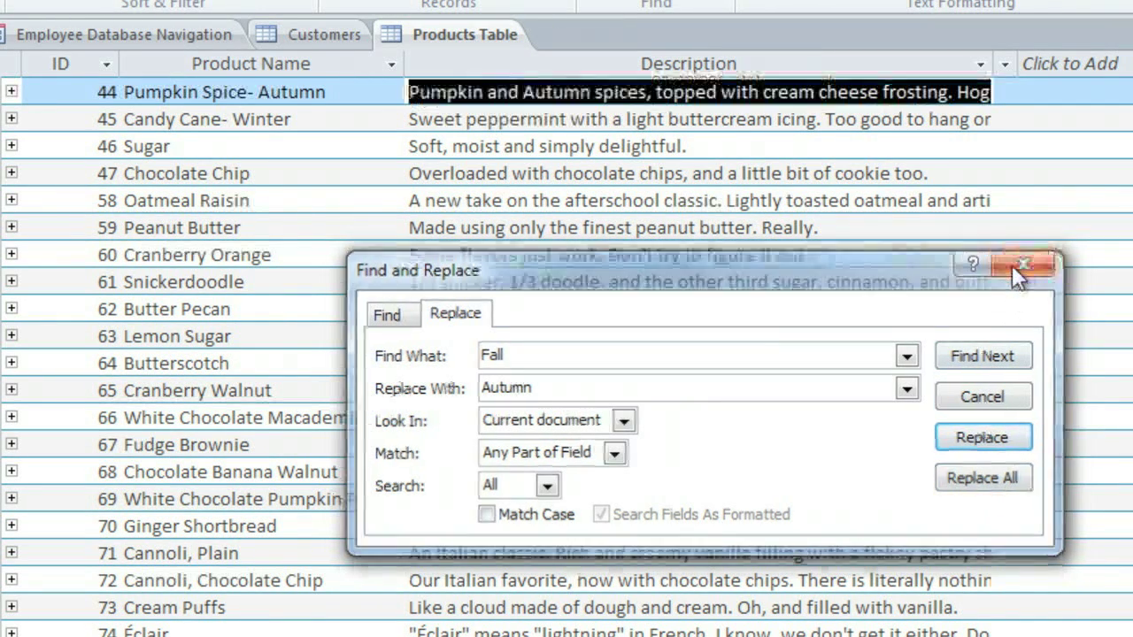
click(1012, 265)
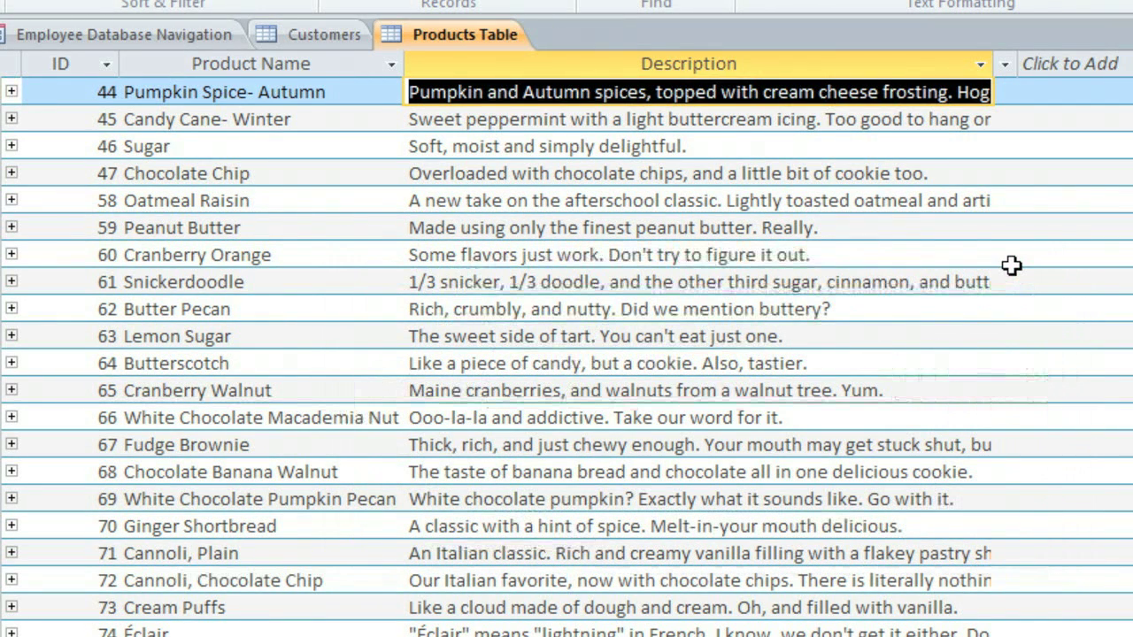